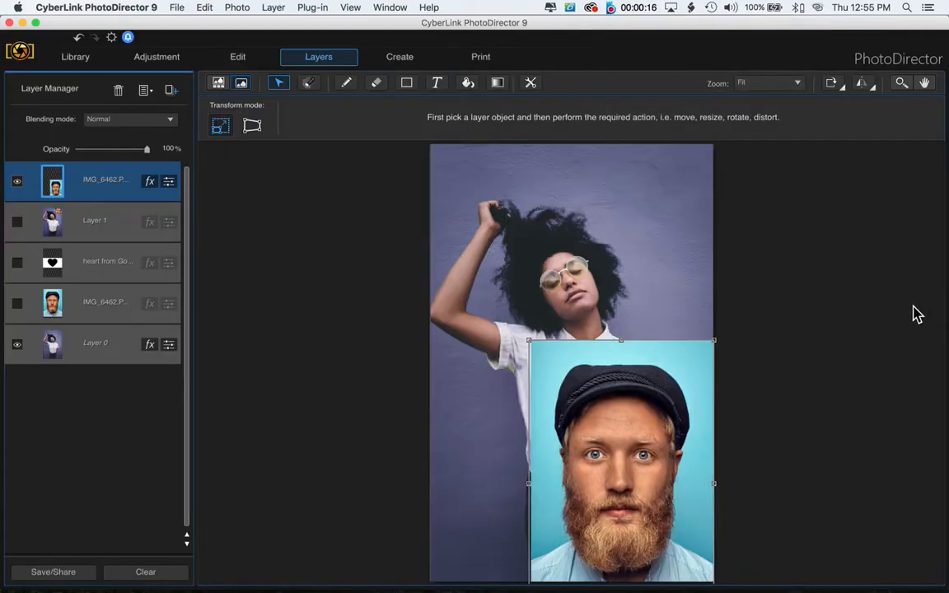
- Add the black heart picture and the bearded man's portrait IMG_6462 as layers above the woman's photo, with the portrait beneath the heart
key(Delete)
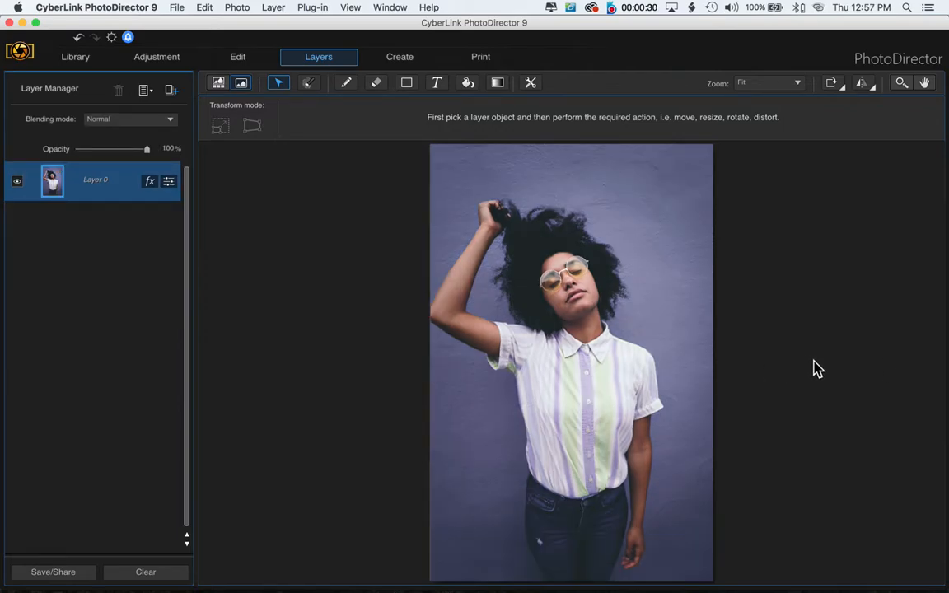
click(218, 84)
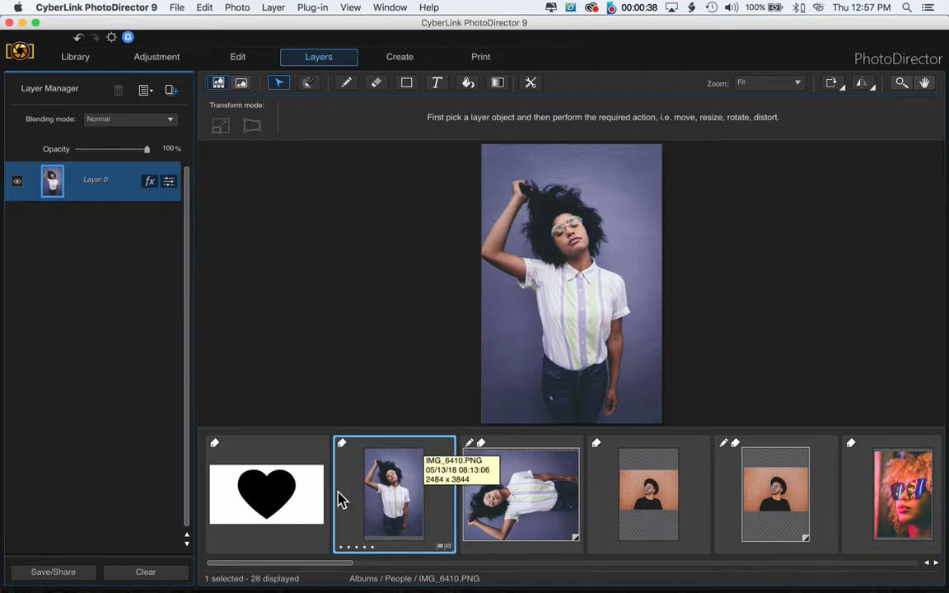
drag(299, 513, 86, 172)
scroll(774, 513, right, 15)
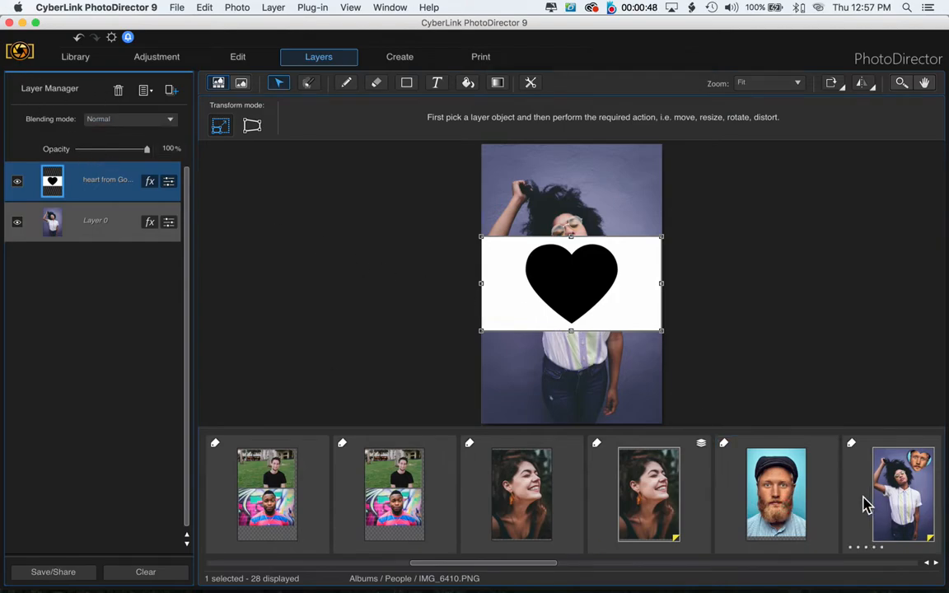
drag(789, 524, 102, 187)
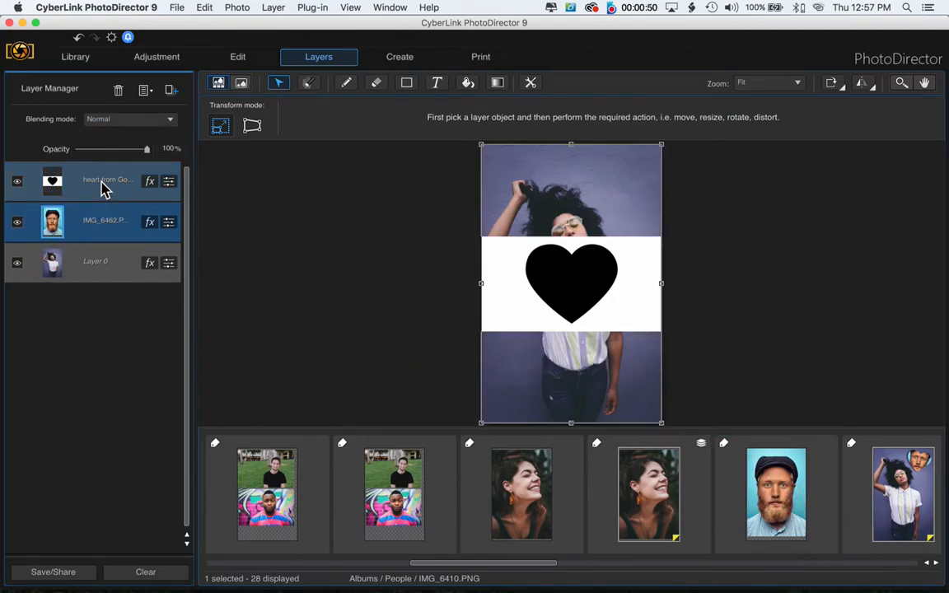
click(241, 84)
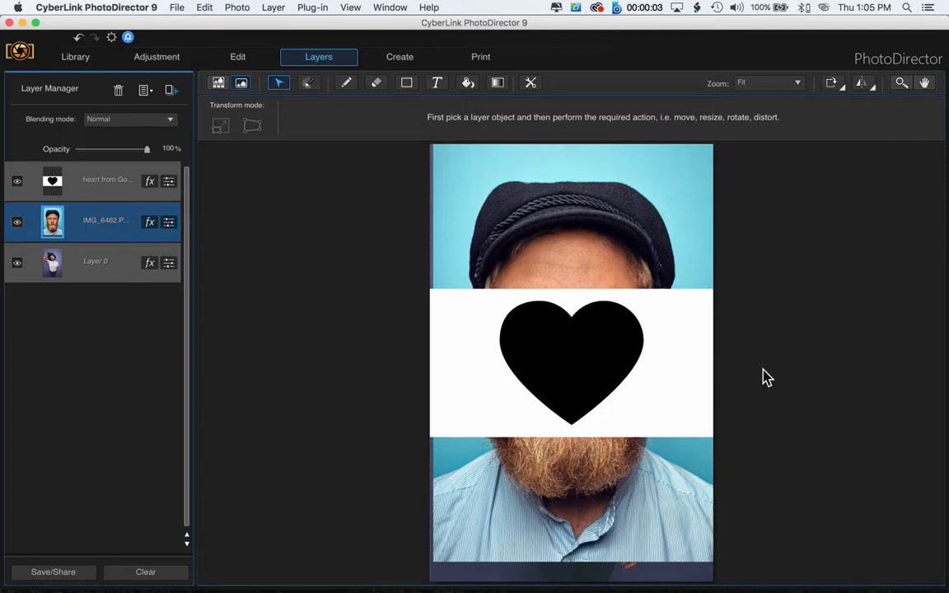
- Lower the heart layer's opacity to 62% and shrink and reposition the man's portrait so his face fits inside the heart
click(106, 181)
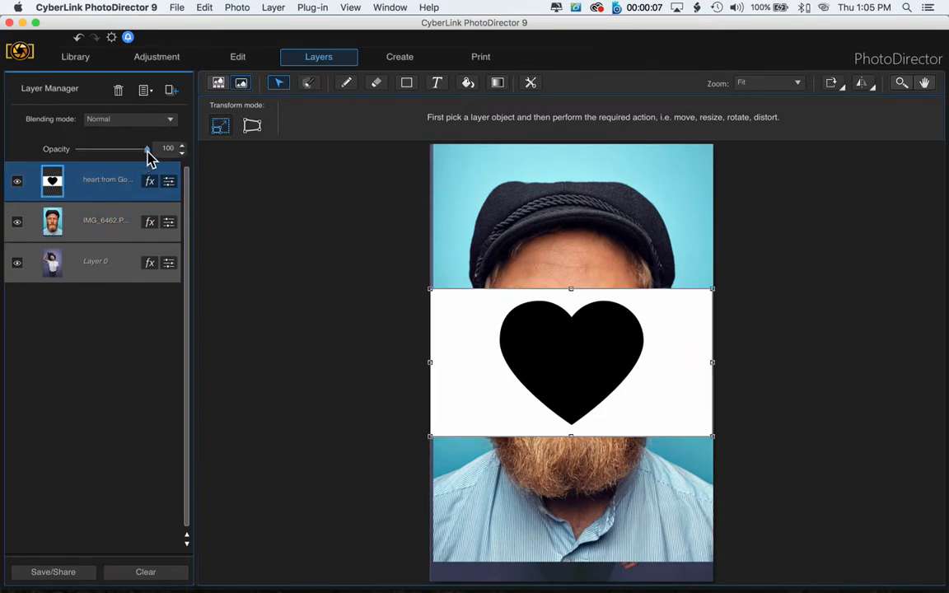
drag(147, 156, 122, 157)
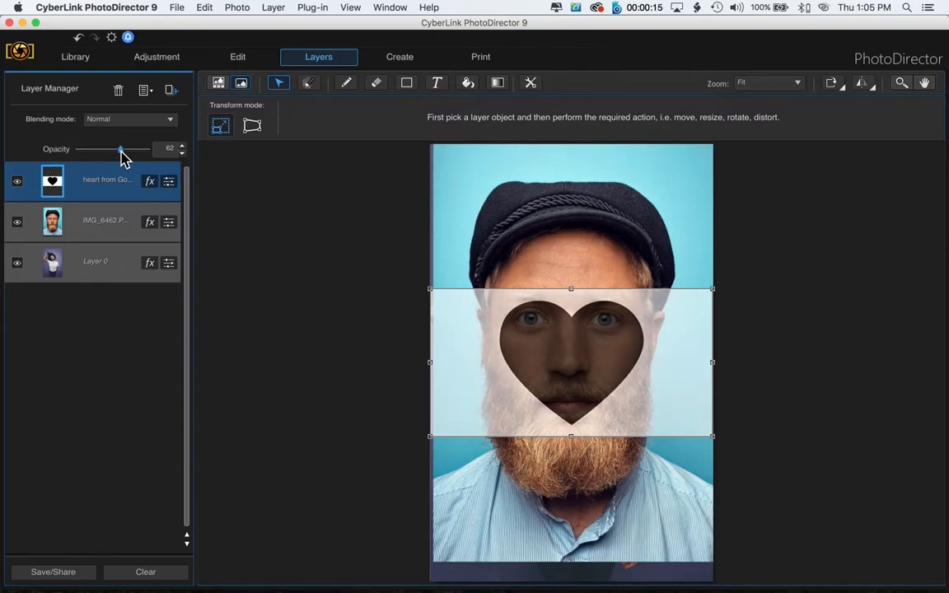
click(123, 224)
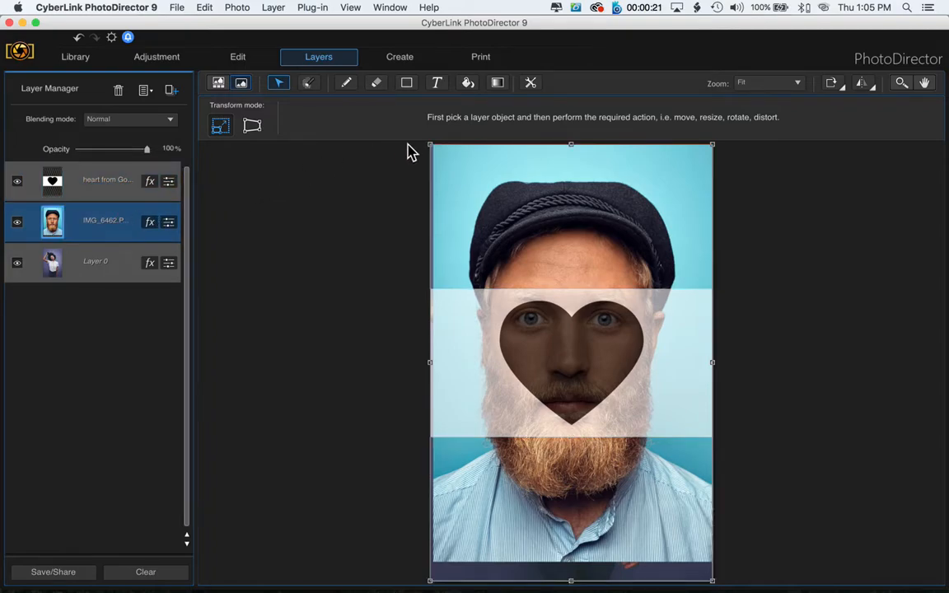
click(279, 83)
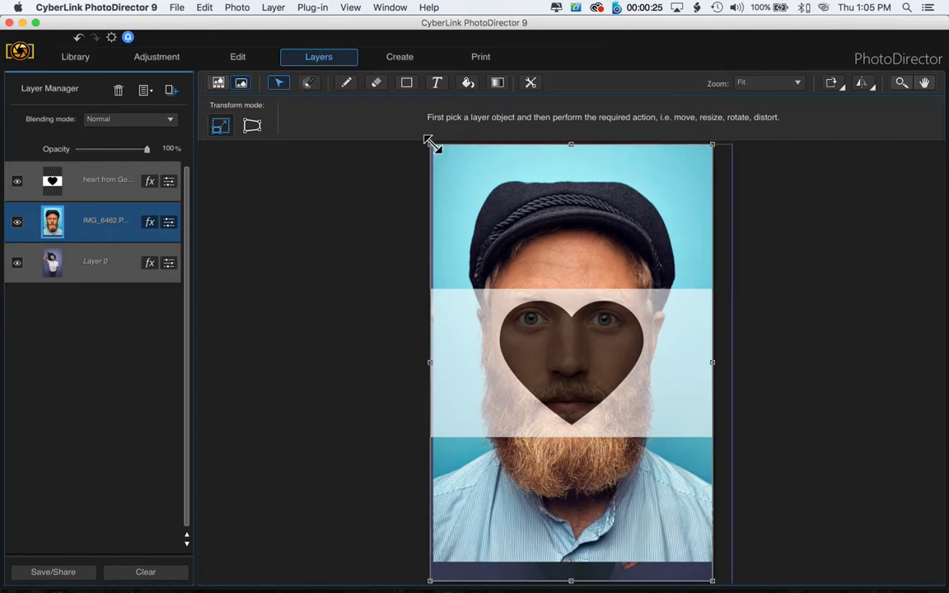
drag(431, 143, 622, 331)
drag(619, 499, 585, 451)
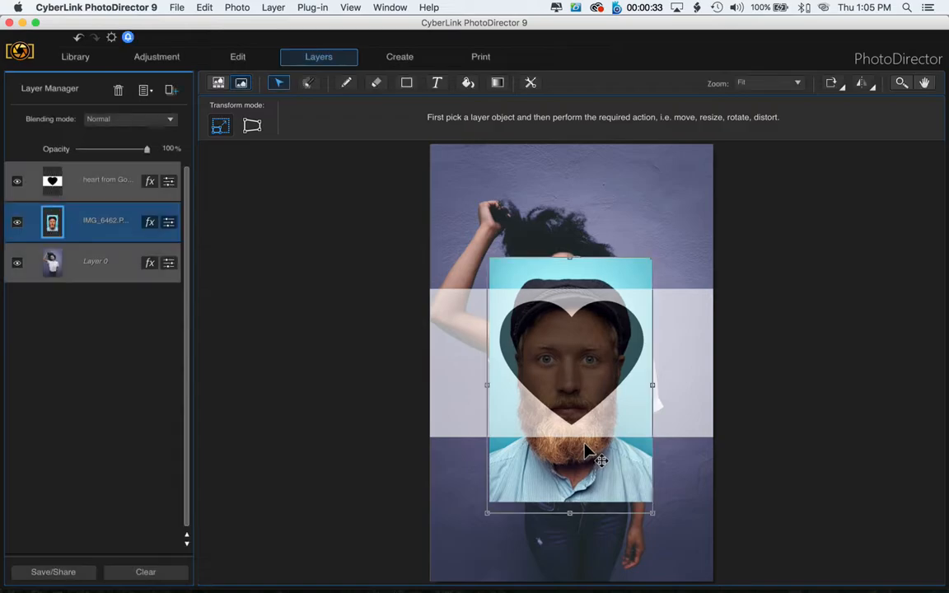
drag(652, 258, 645, 281)
drag(574, 468, 573, 460)
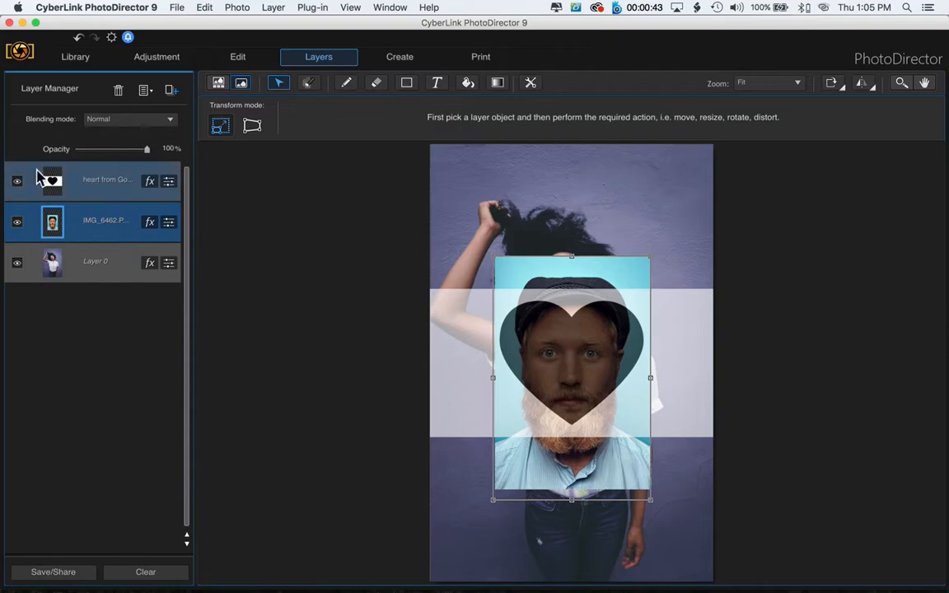
- Restore the heart layer's opacity to 100% and delete its black heart area using a Magic Wand selection
click(98, 185)
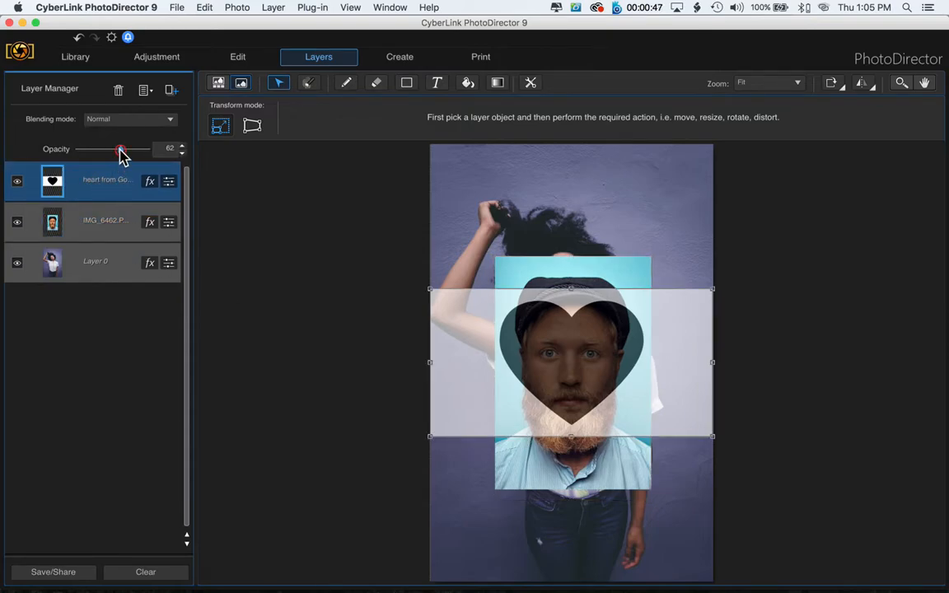
drag(122, 150, 147, 151)
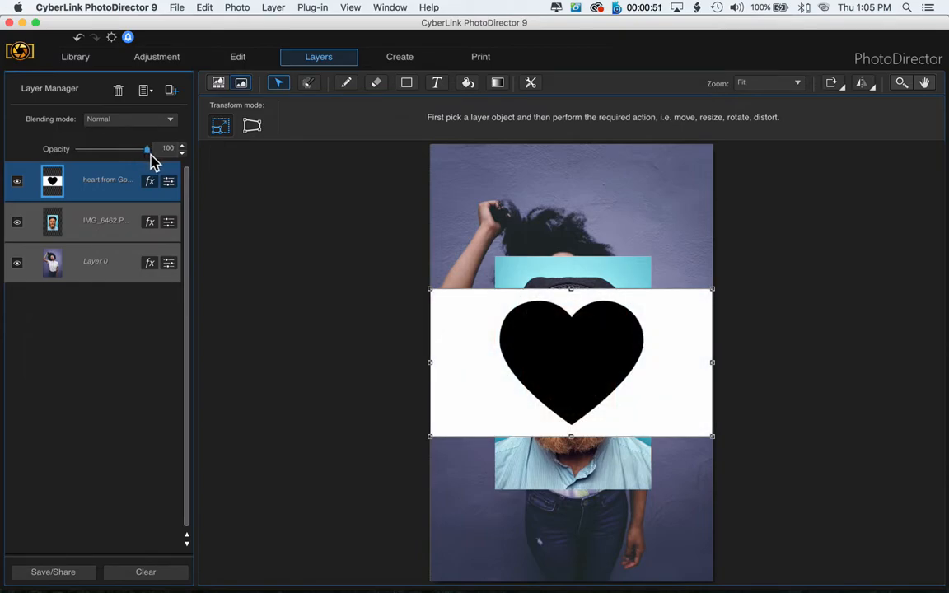
click(310, 85)
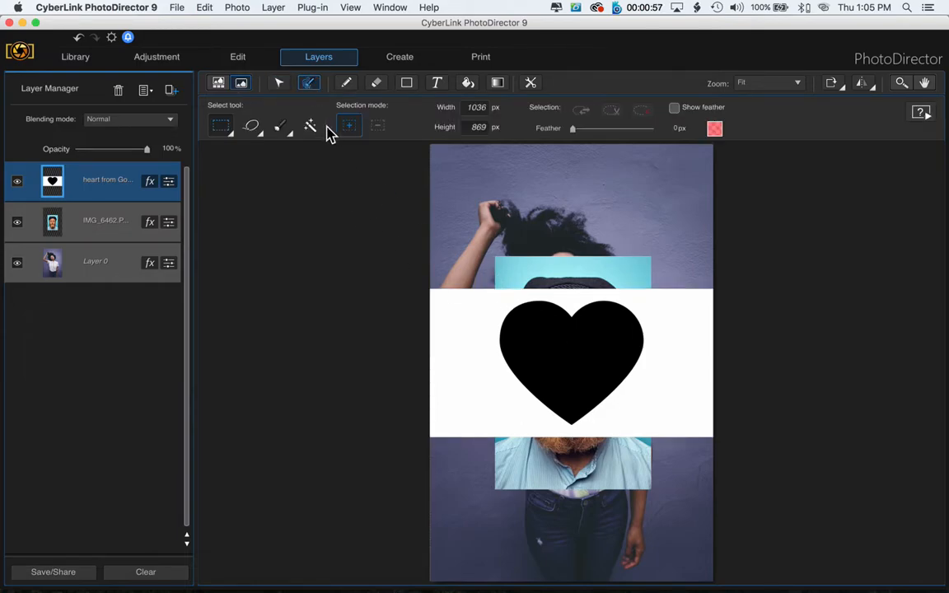
click(310, 126)
click(583, 365)
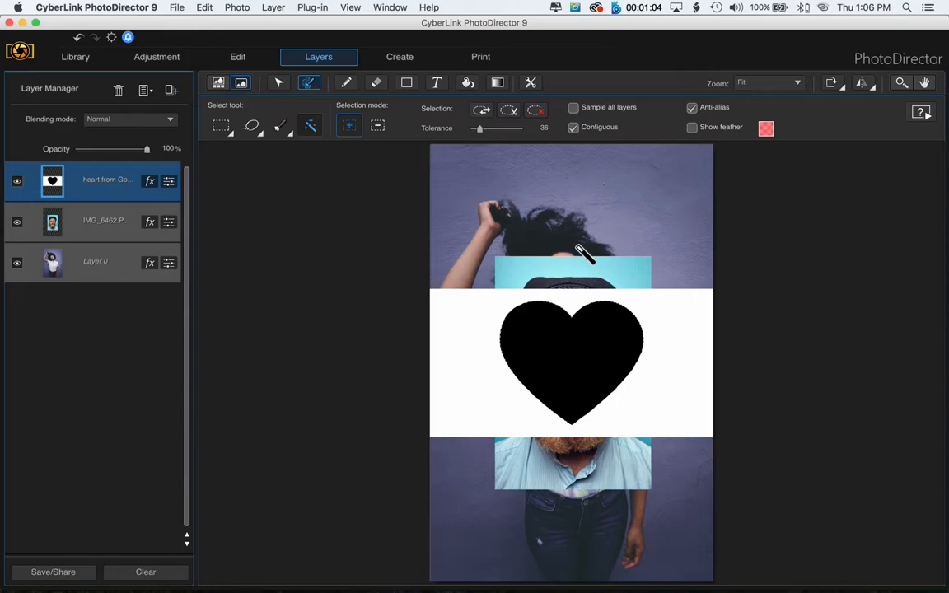
click(511, 112)
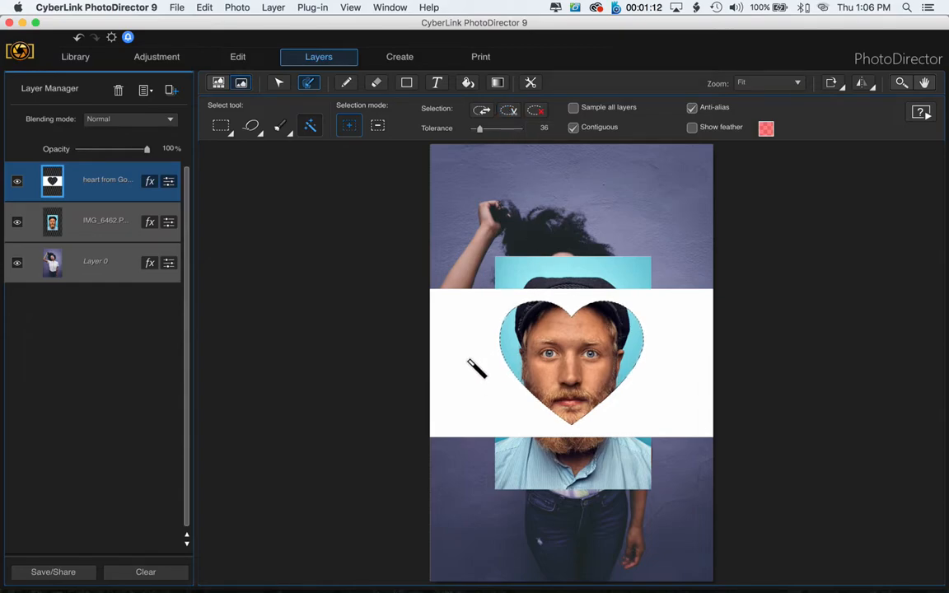
- Invert the heart selection, delete the area outside it on both the heart layer and the IMG_6462 layer, and clear the selection
click(485, 113)
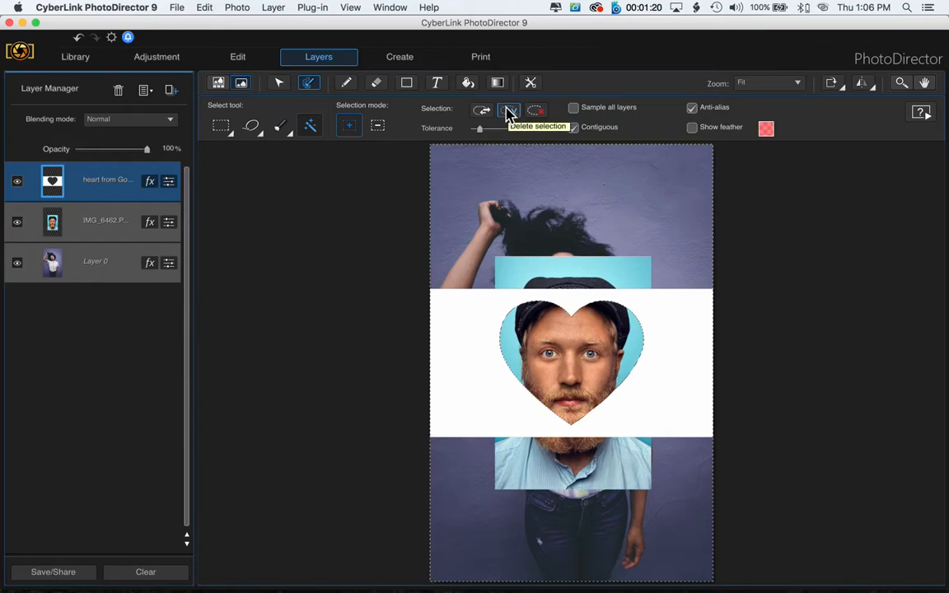
click(508, 115)
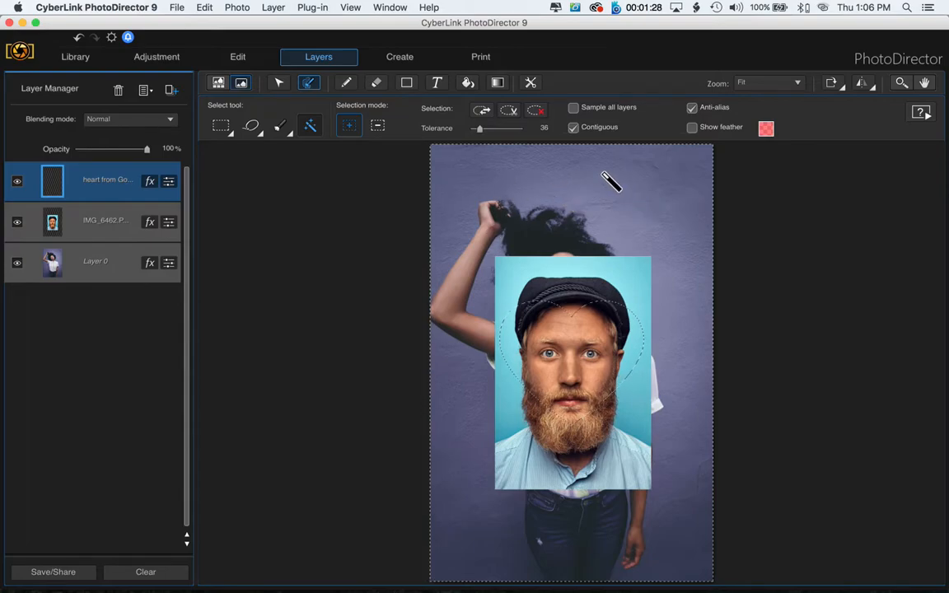
click(102, 228)
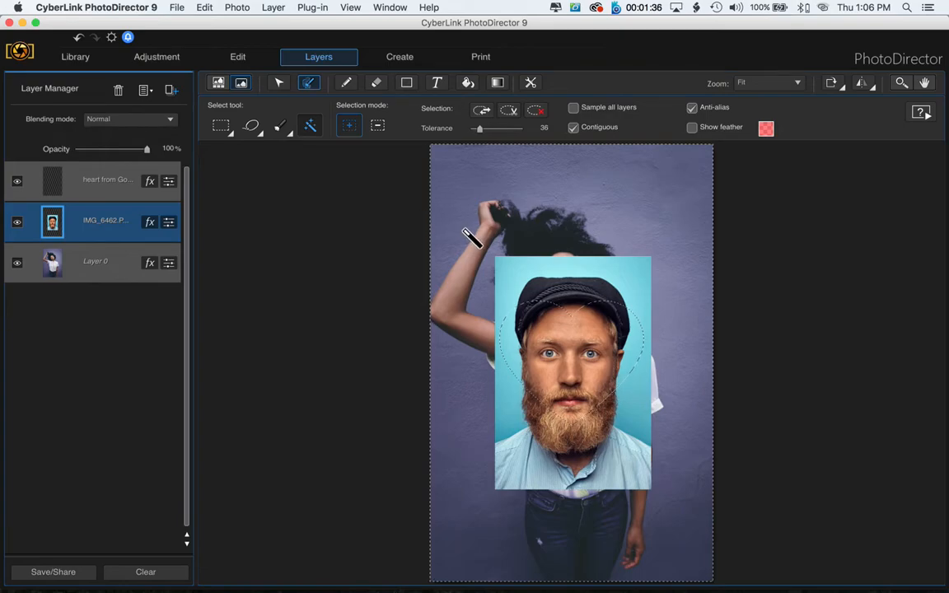
click(509, 112)
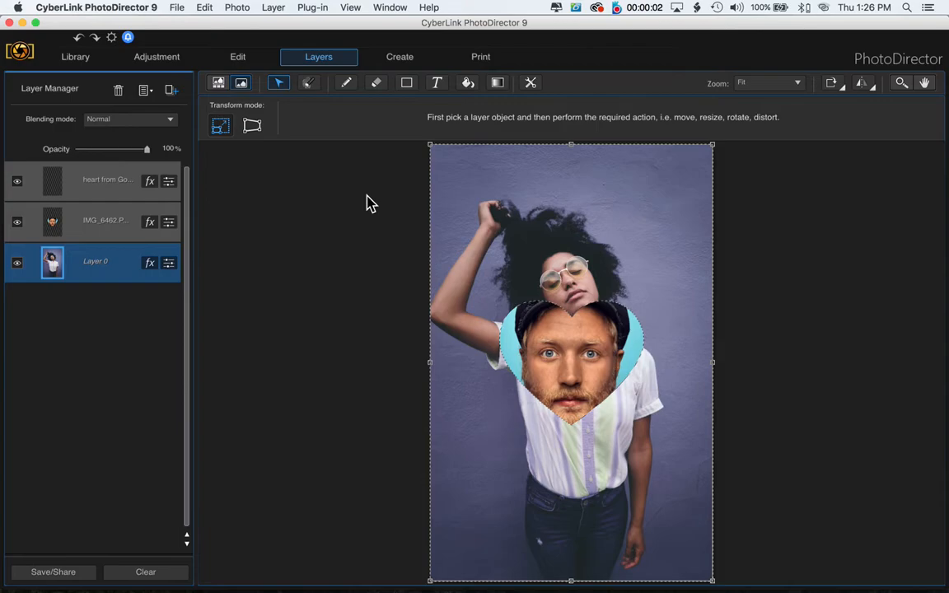
key(super+d)
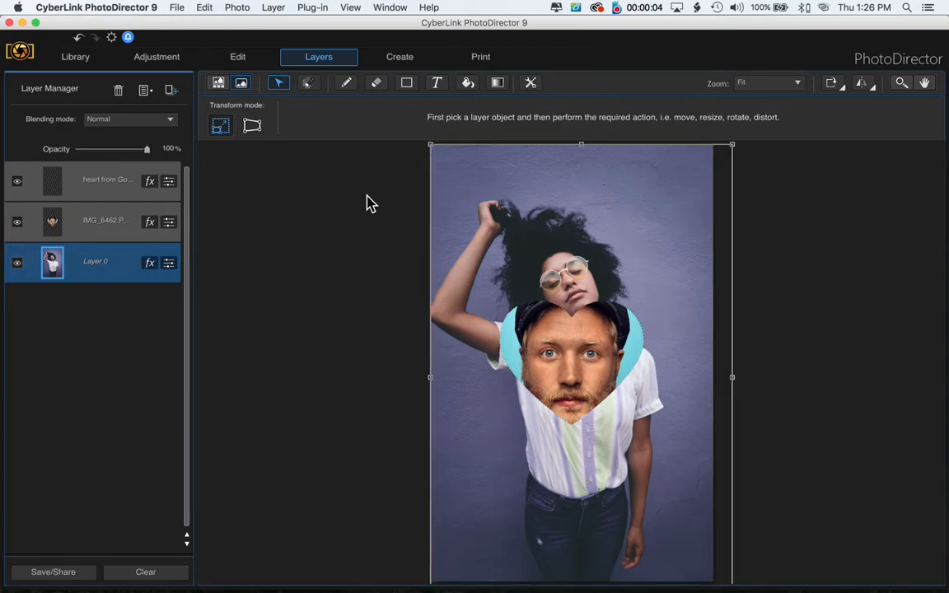
- Move the heart-shaped portrait to the photo's upper right, beside the woman's head, and rotate it slightly clockwise
click(306, 85)
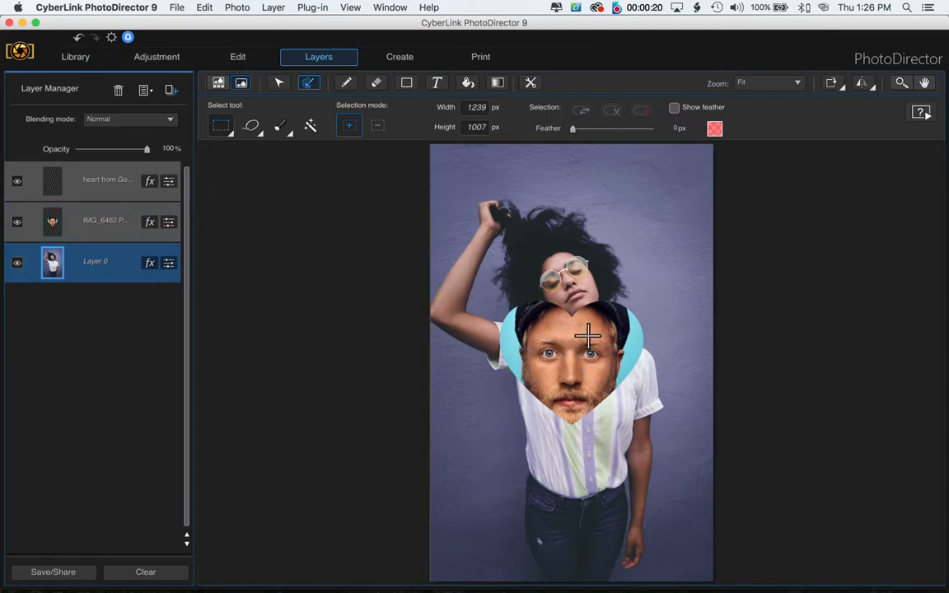
click(107, 227)
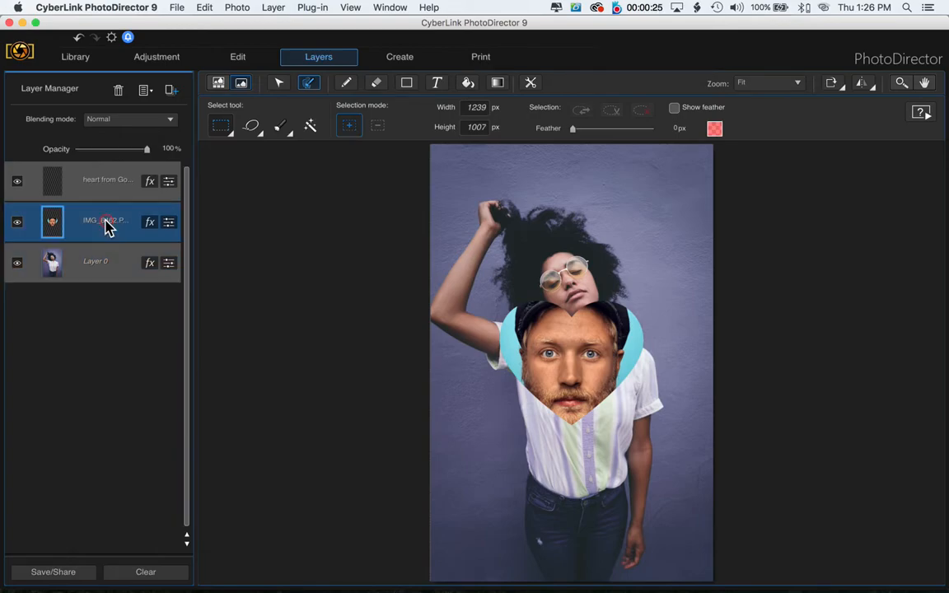
click(280, 87)
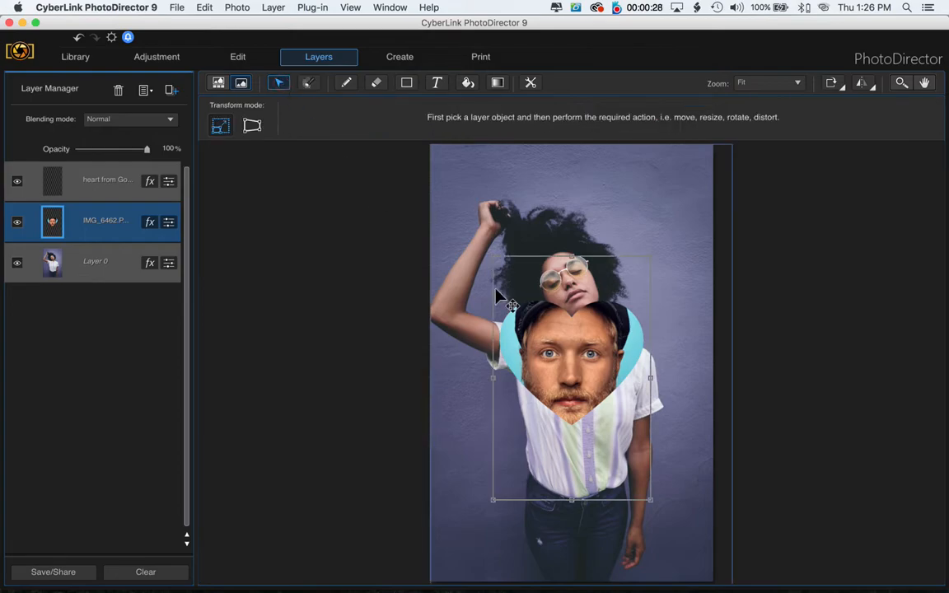
drag(575, 360, 639, 216)
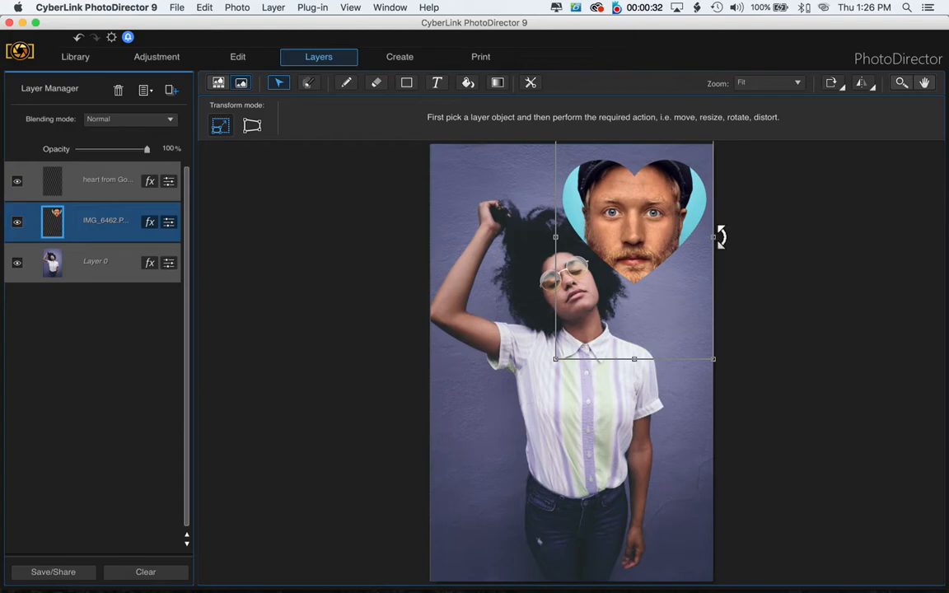
drag(722, 244, 722, 259)
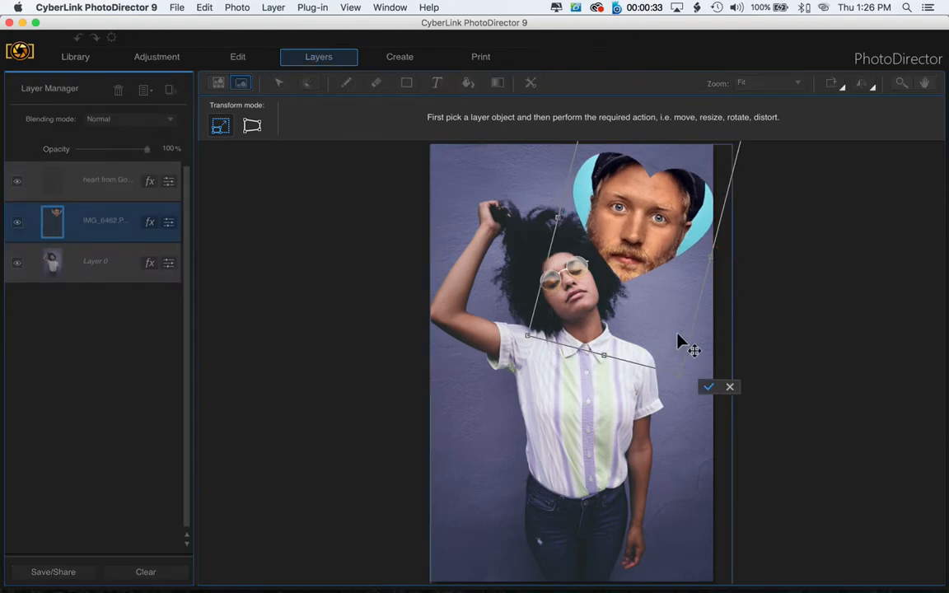
click(680, 379)
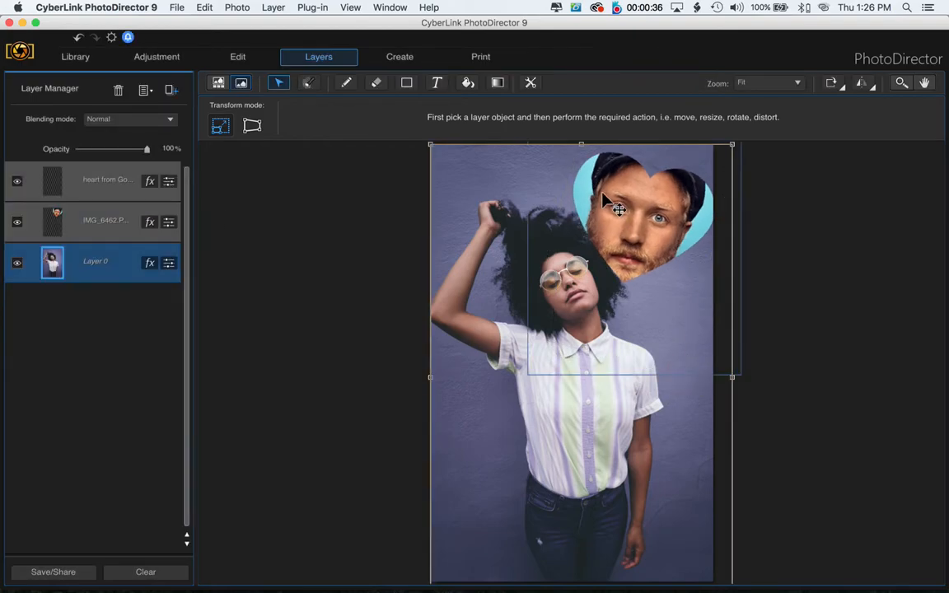
- Scale down the heart-shaped portrait and undo the accidental shift of the background photo
click(111, 220)
drag(741, 374, 670, 285)
drag(628, 231, 674, 243)
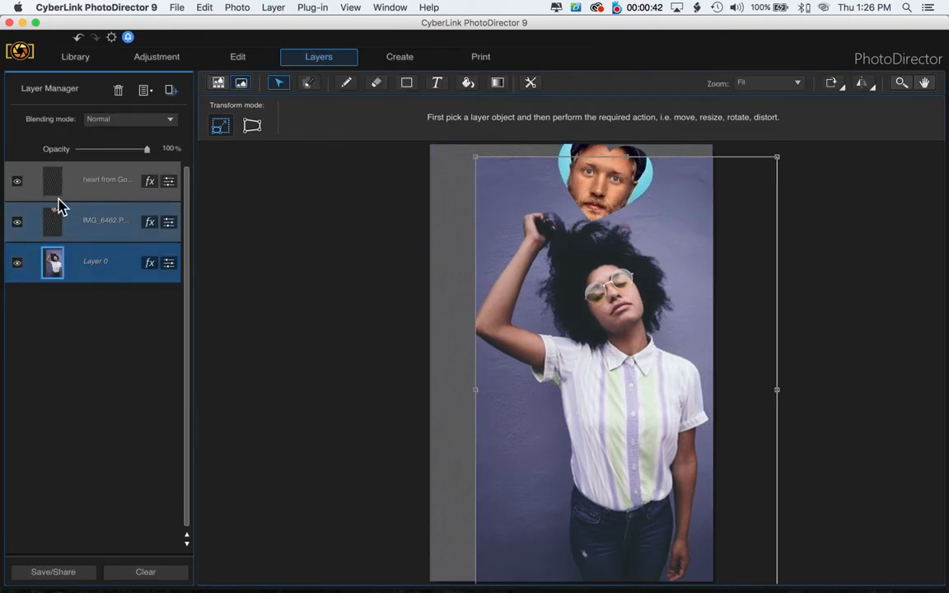
click(78, 38)
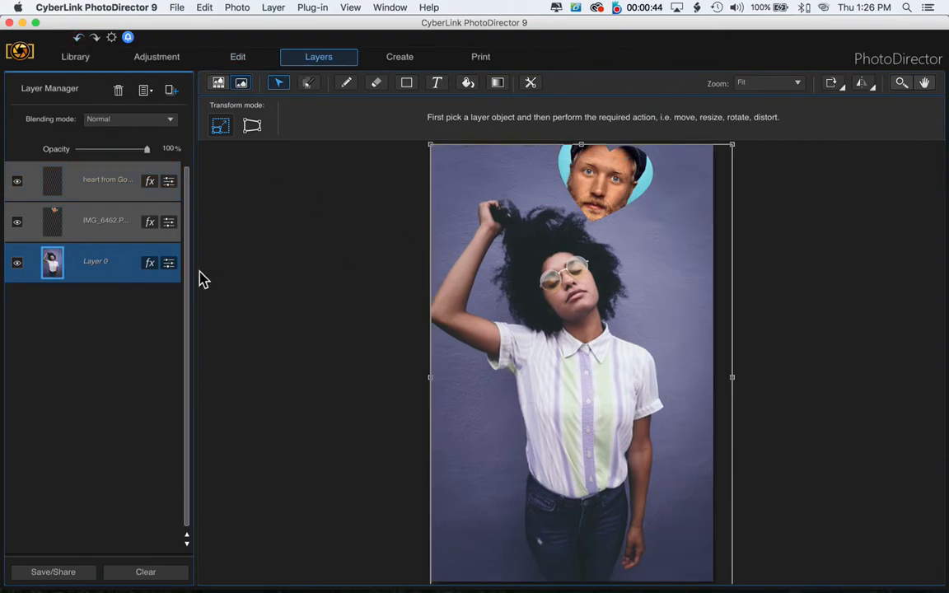
- With Layer 0 temporarily hidden, move the heart-shaped portrait down into the upper-right corner area and enlarge it slightly
click(17, 265)
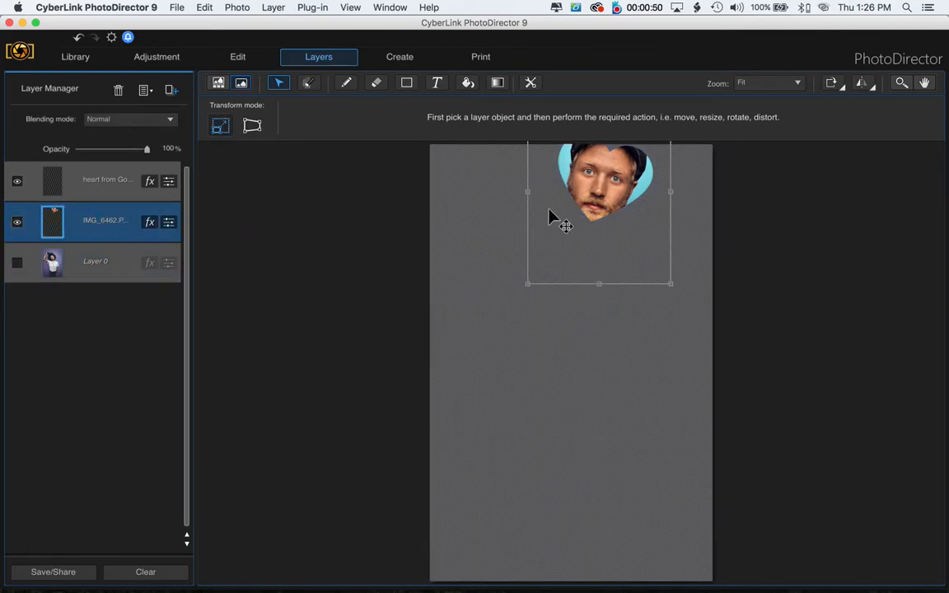
drag(599, 208, 642, 227)
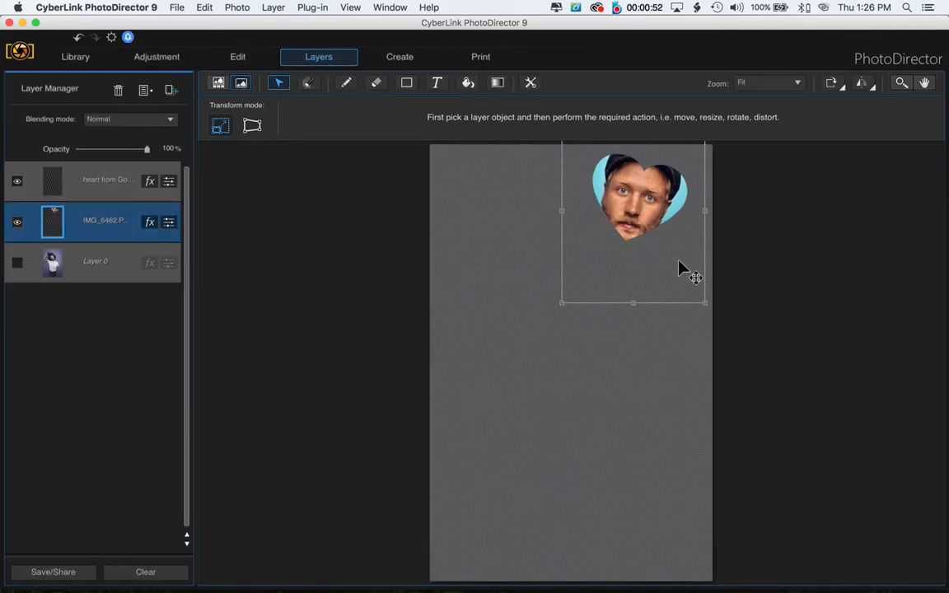
drag(704, 301, 715, 316)
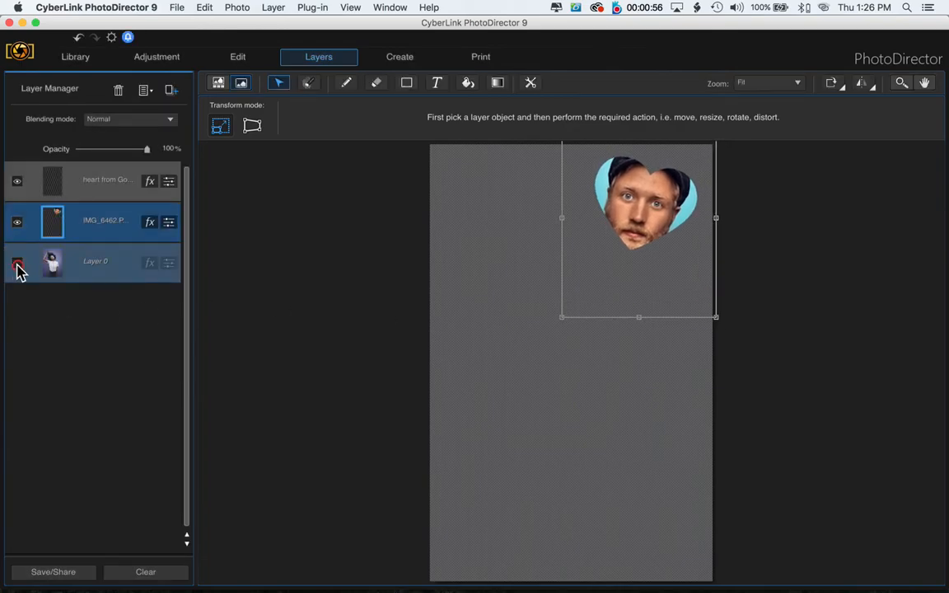
click(17, 265)
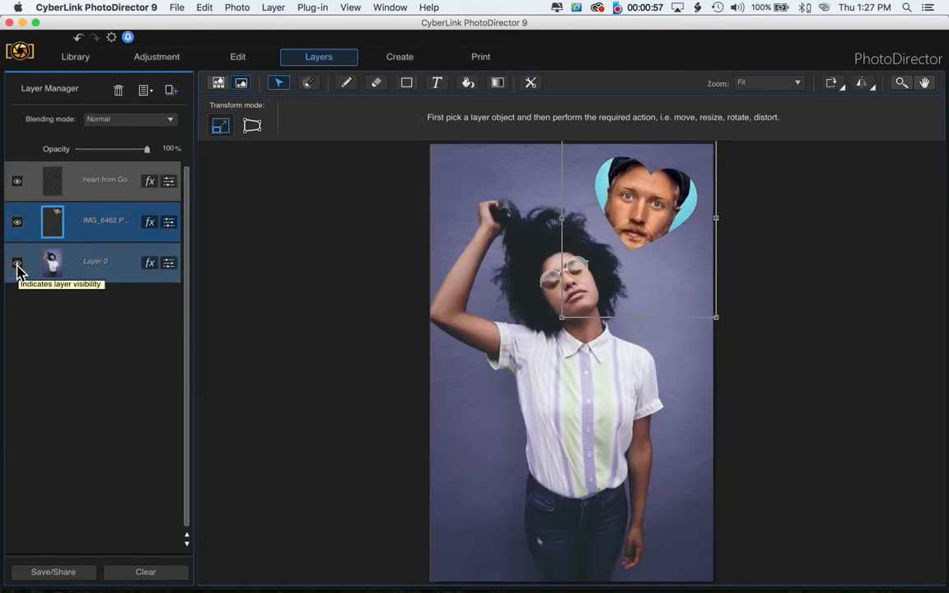
- Delete the emptied heart layer from the composition
click(96, 186)
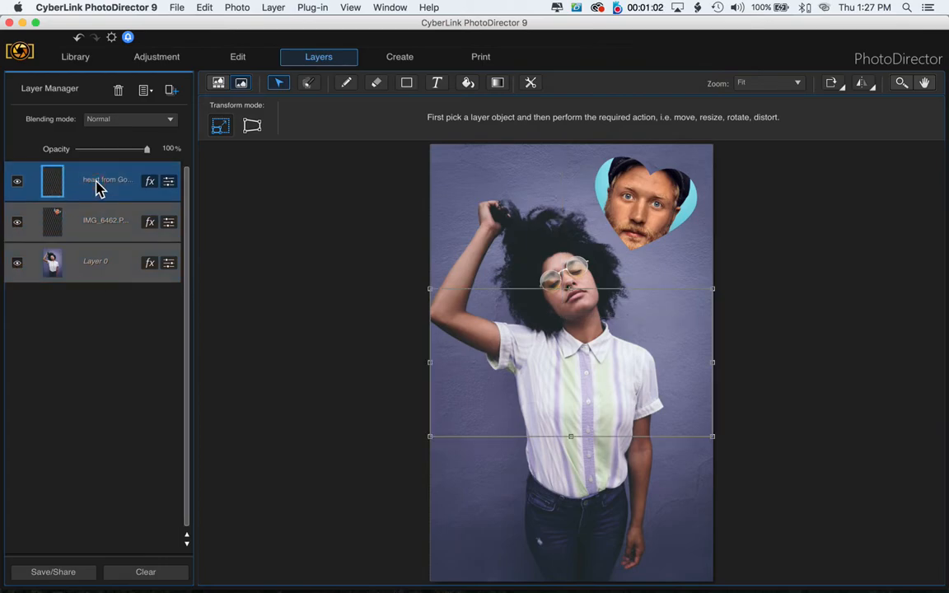
right_click(95, 188)
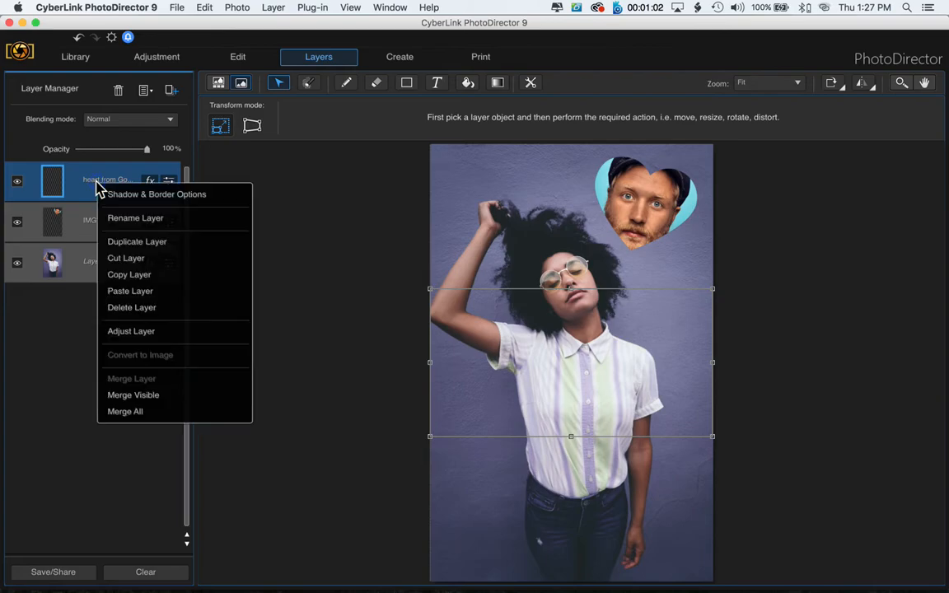
click(140, 309)
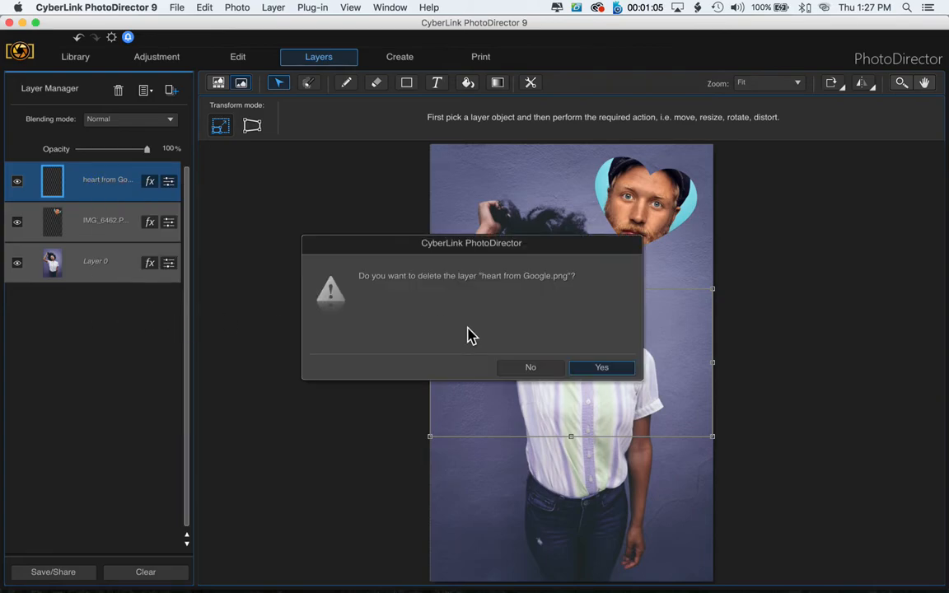
click(601, 367)
click(97, 186)
click(112, 221)
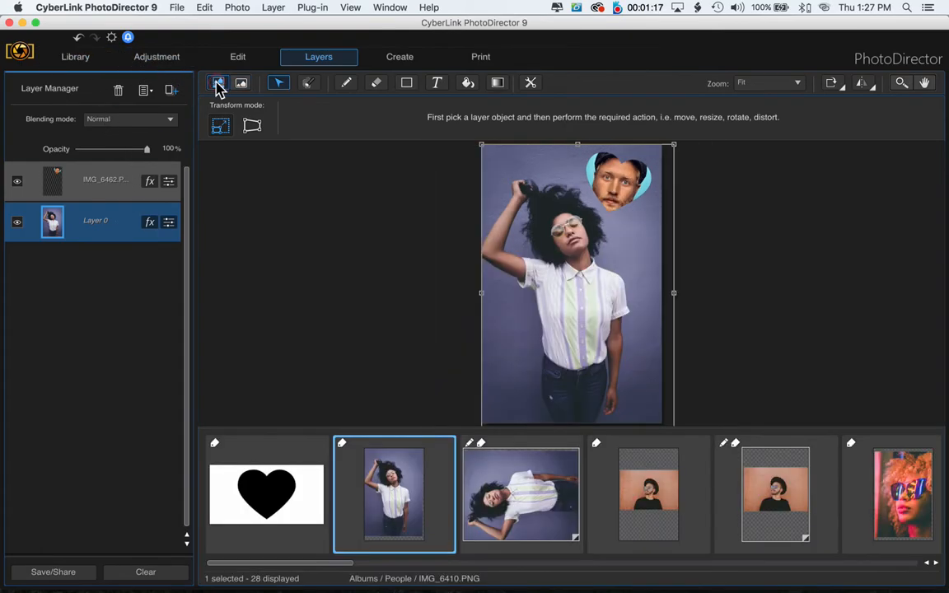
- Return to the photo library, saving the layered edit as a virtual copy for further editing
click(216, 84)
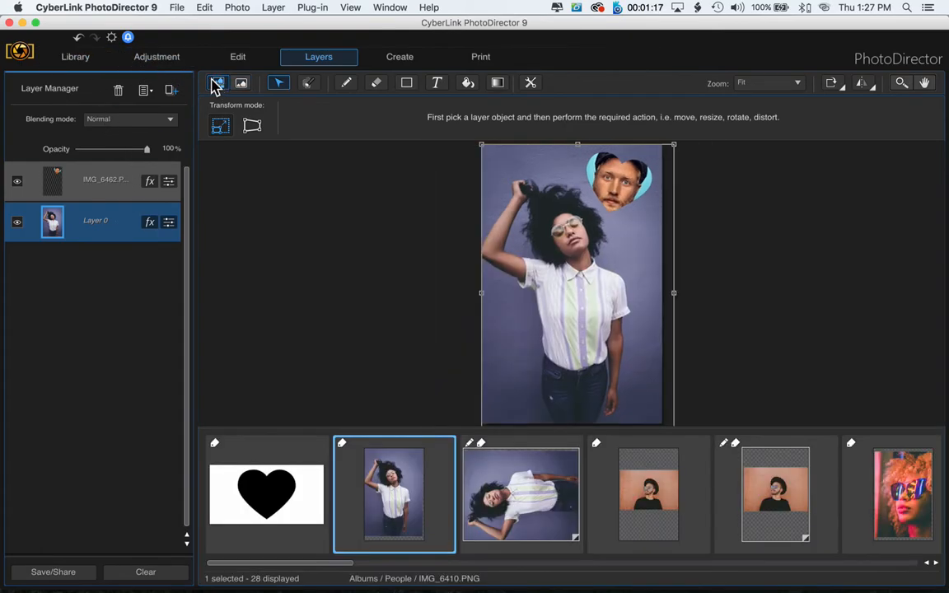
click(75, 59)
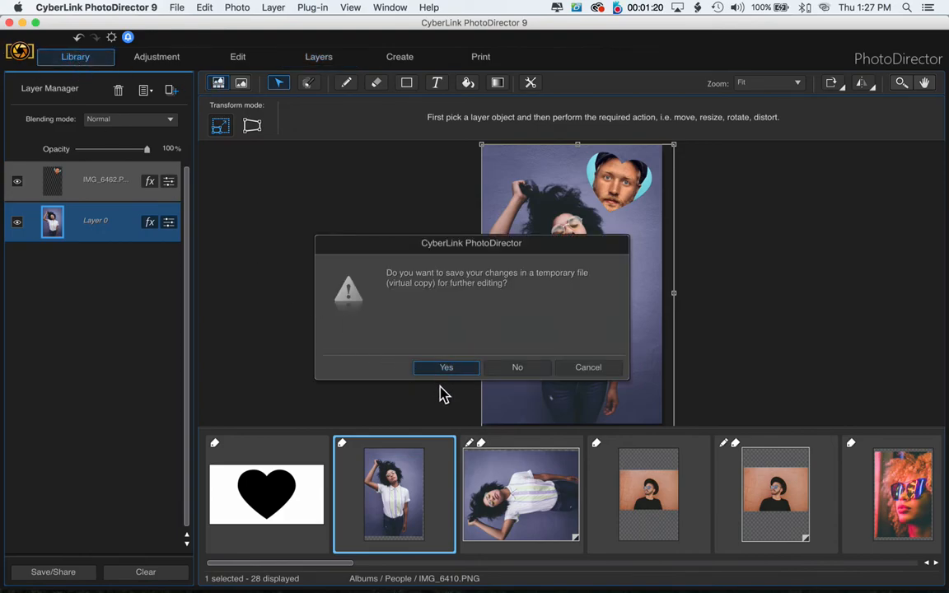
click(424, 369)
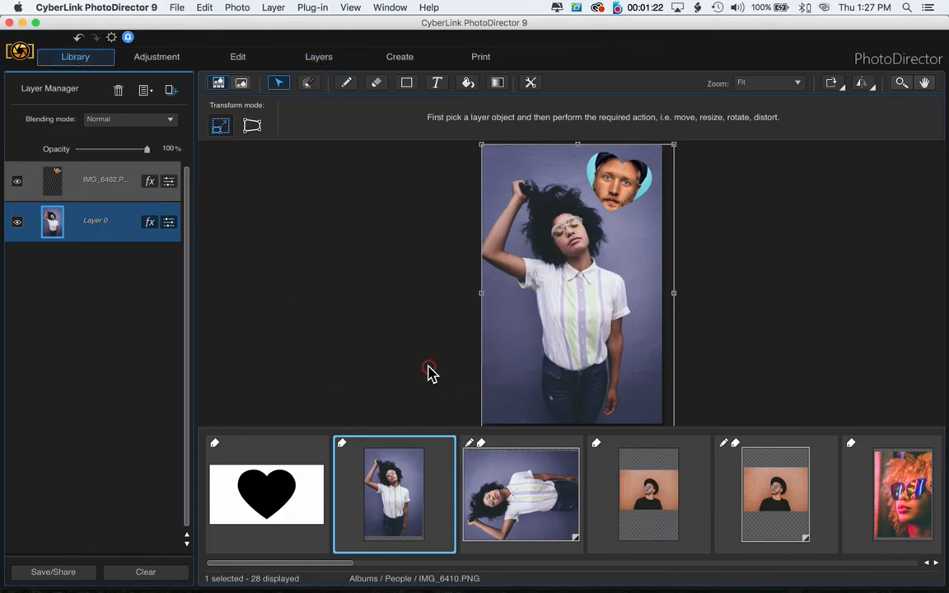